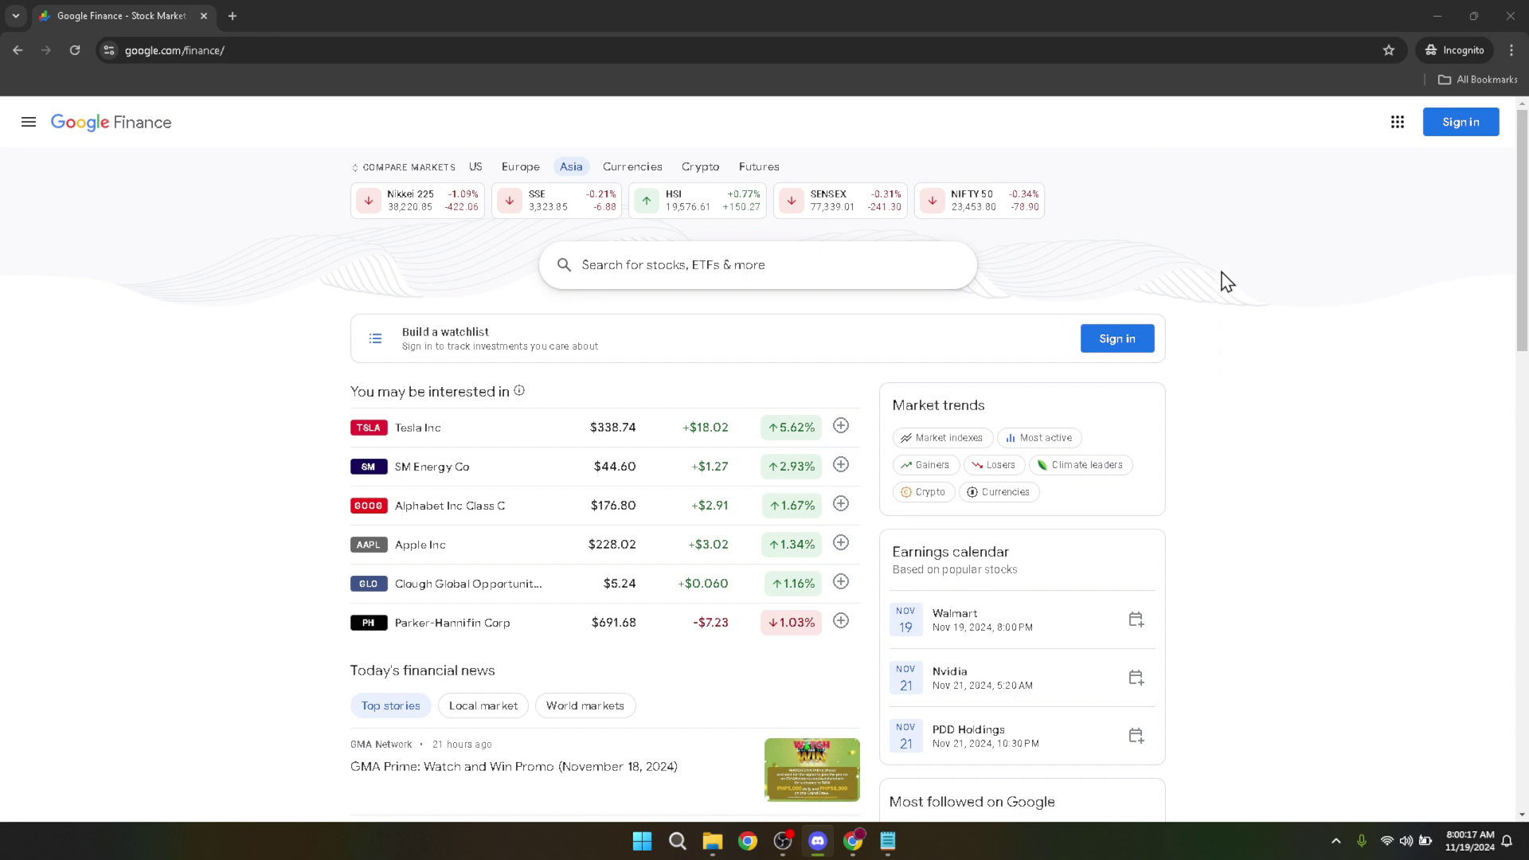
Begin Google sign-in, choose the saved account and enter its password.
{"action": "left_click", "coordinate": [1179, 53]}
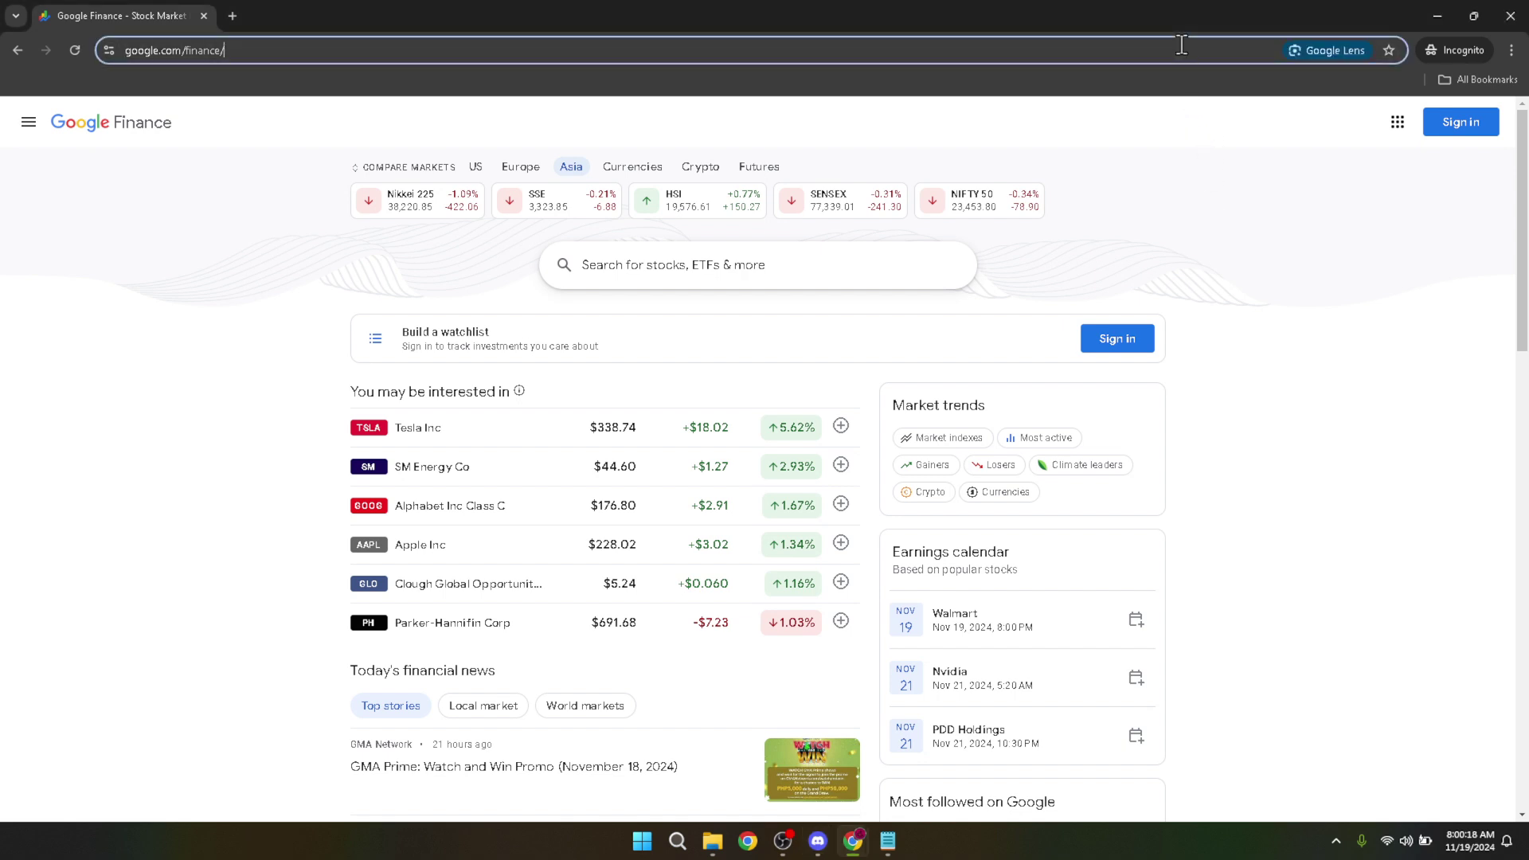
{"action": "left_click", "coordinate": [1246, 144]}
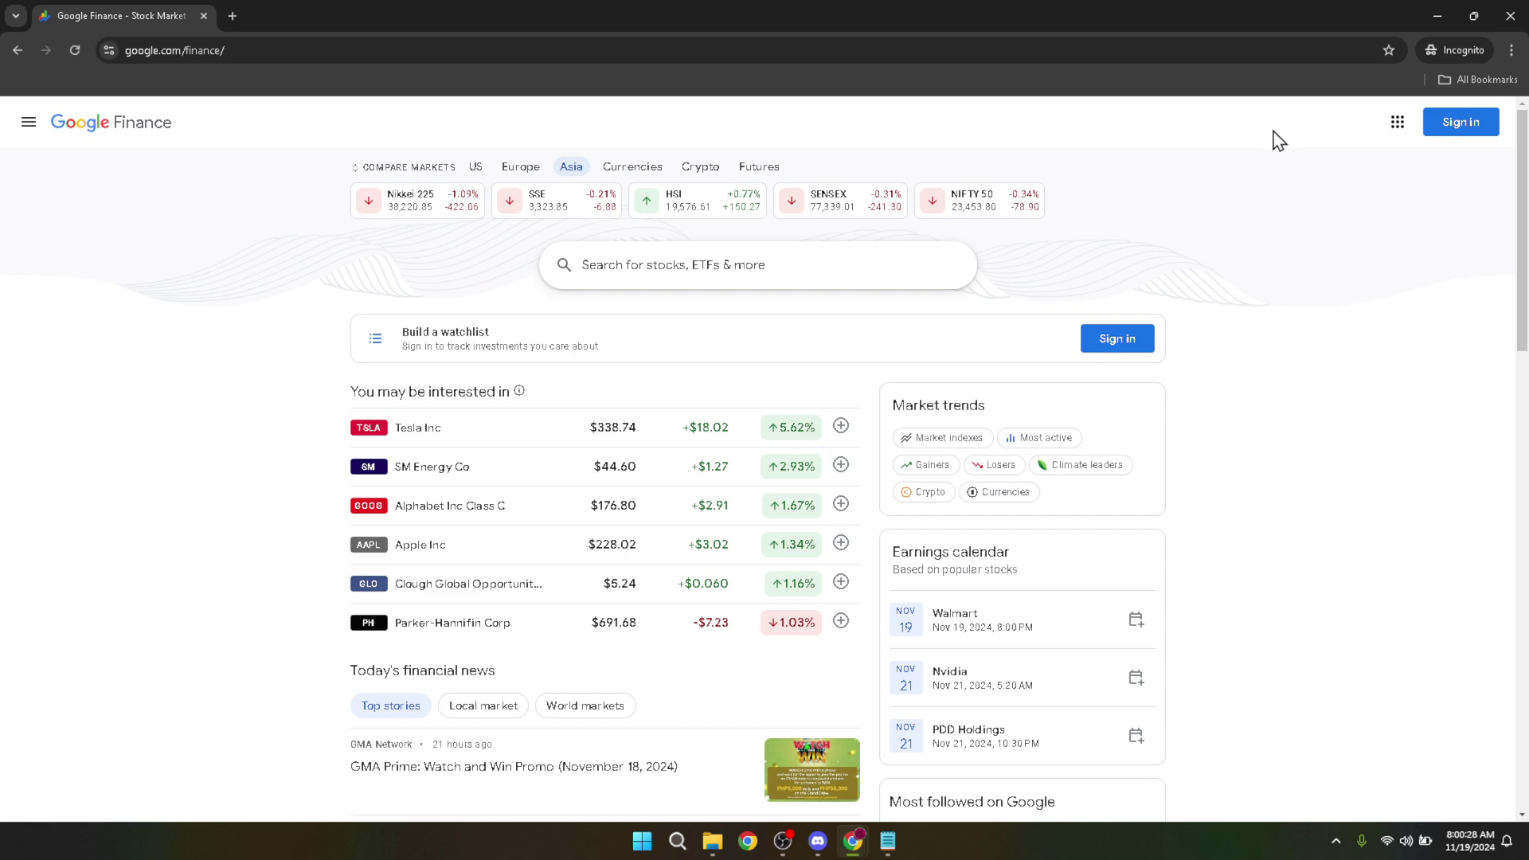
{"action": "left_click", "coordinate": [1469, 133]}
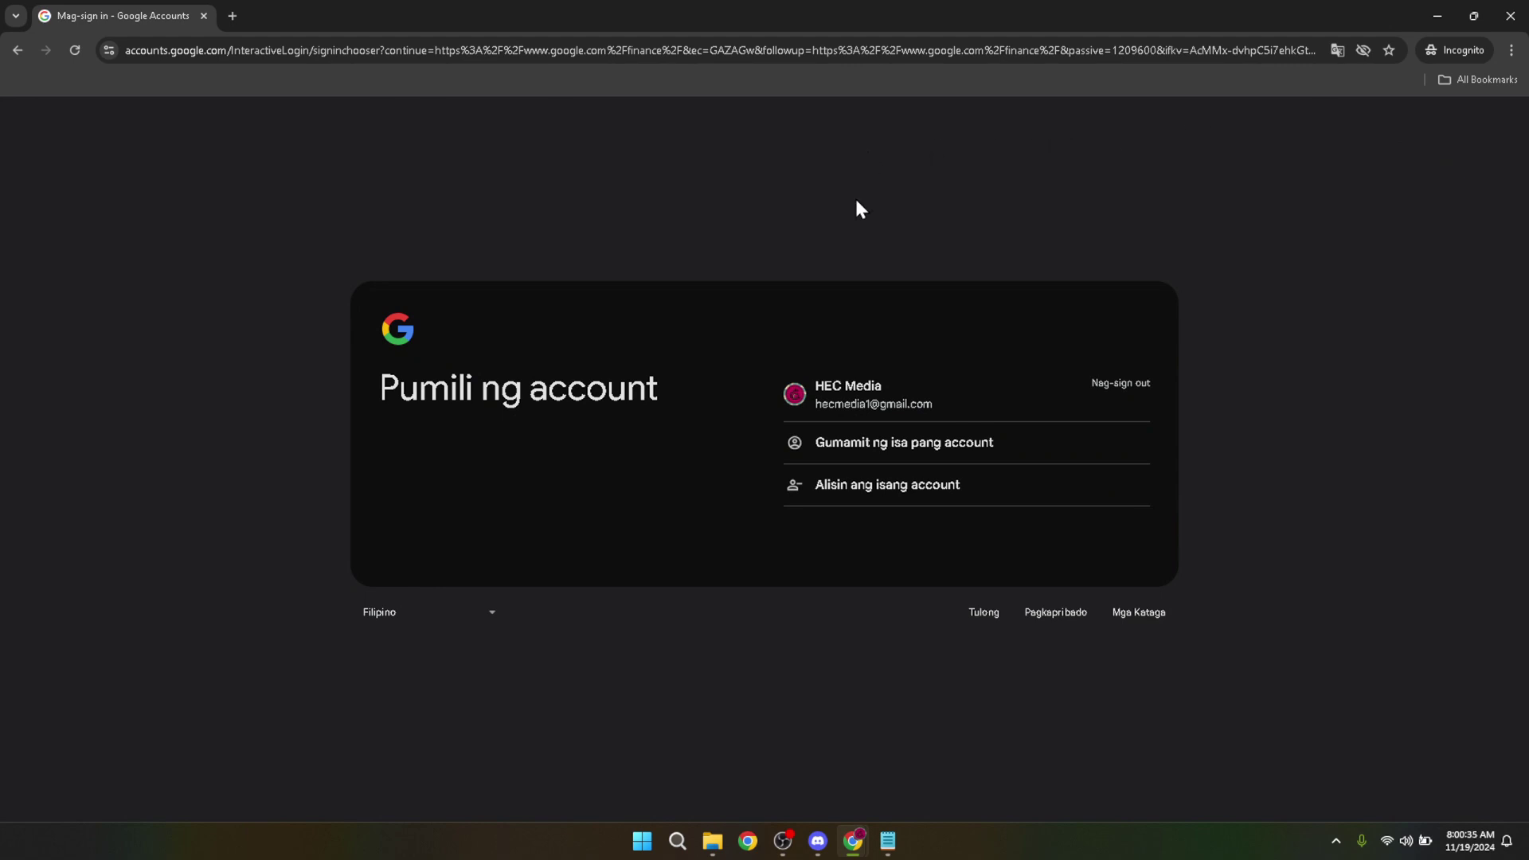
{"action": "left_click", "coordinate": [838, 388]}
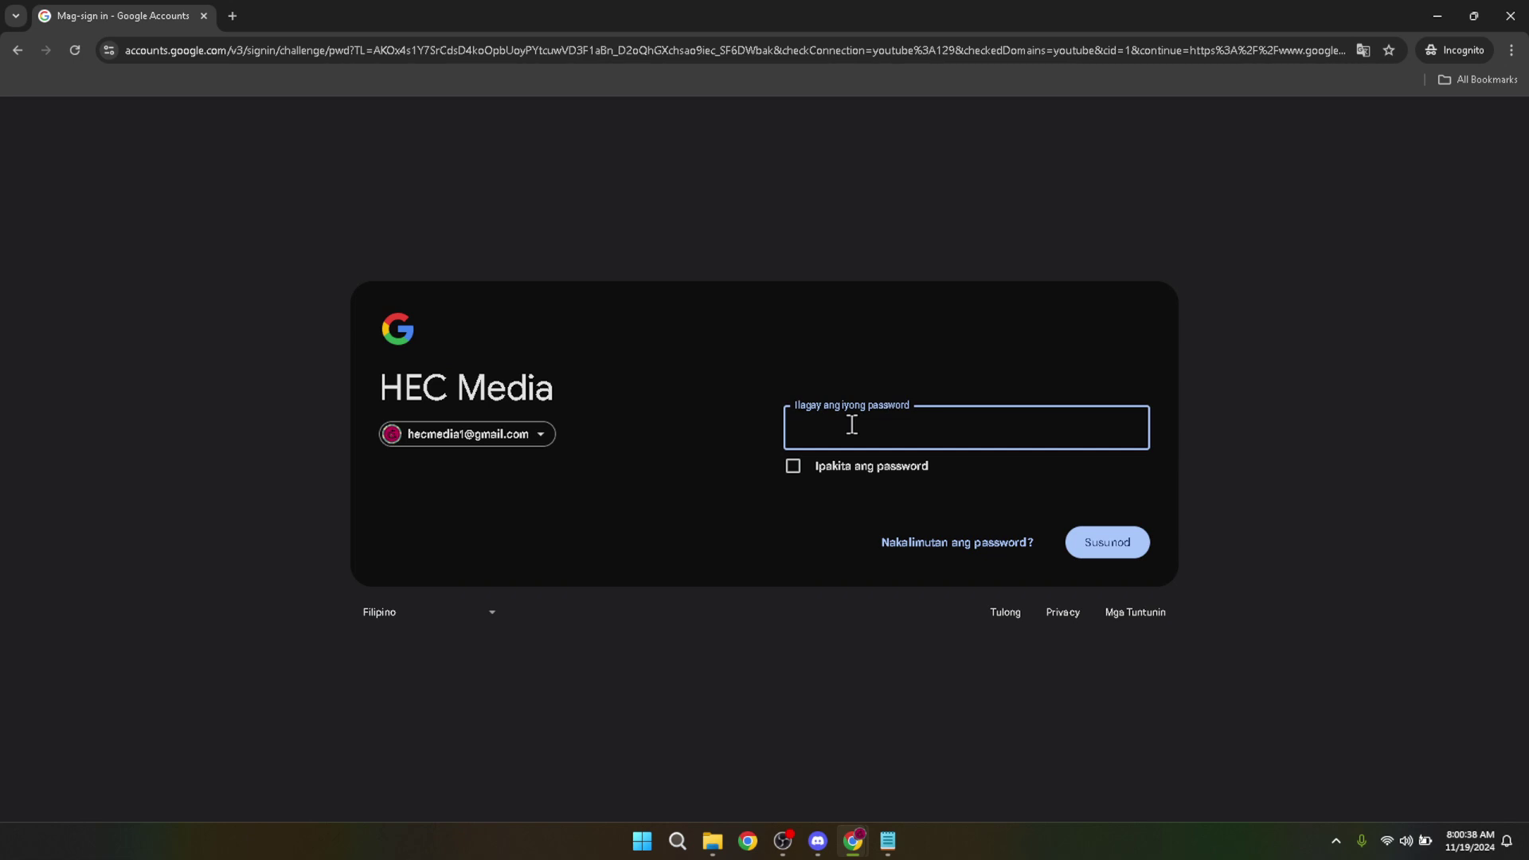
{"action": "type", "text": "*"}
{"action": "type", "text": "****"}
{"action": "type", "text": "****"}
{"action": "left_click", "coordinate": [895, 361]}
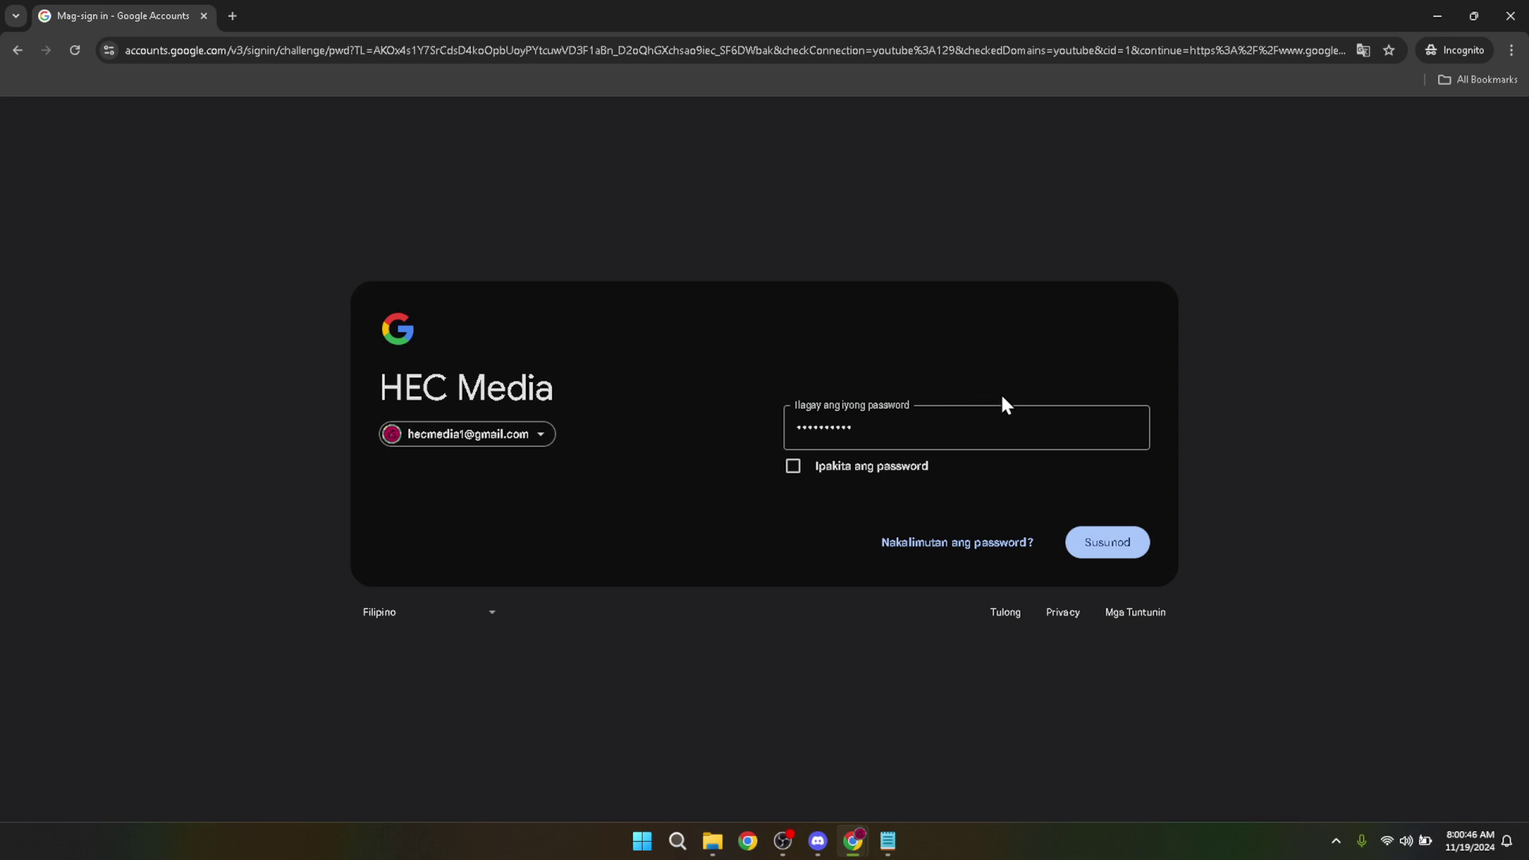
Submit the password with Susunod, then open the Watchlist of four followed stocks.
{"action": "left_click", "coordinate": [1098, 543]}
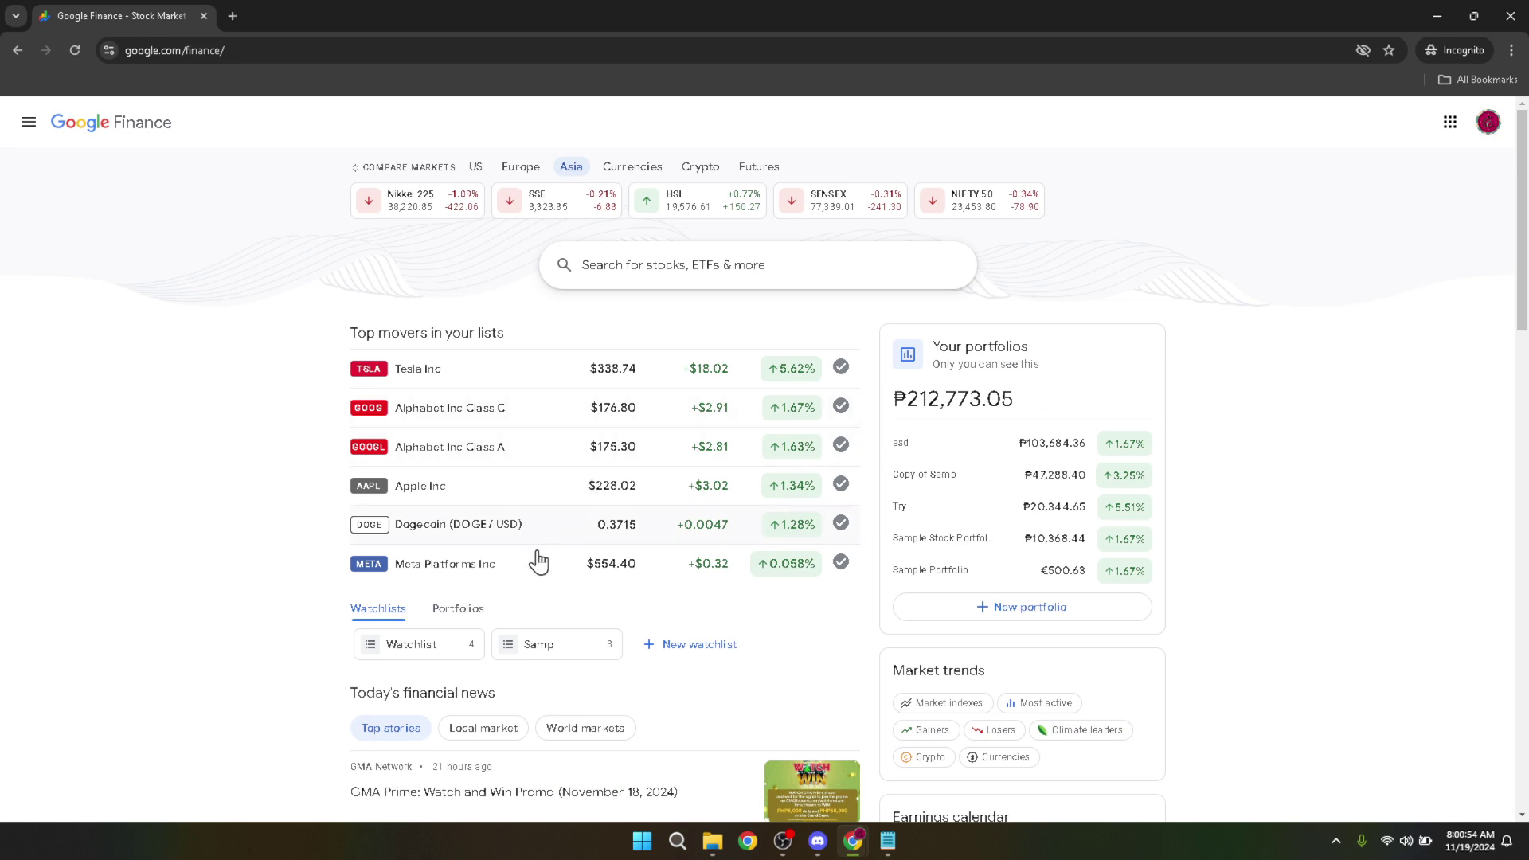
{"action": "left_click", "coordinate": [415, 648]}
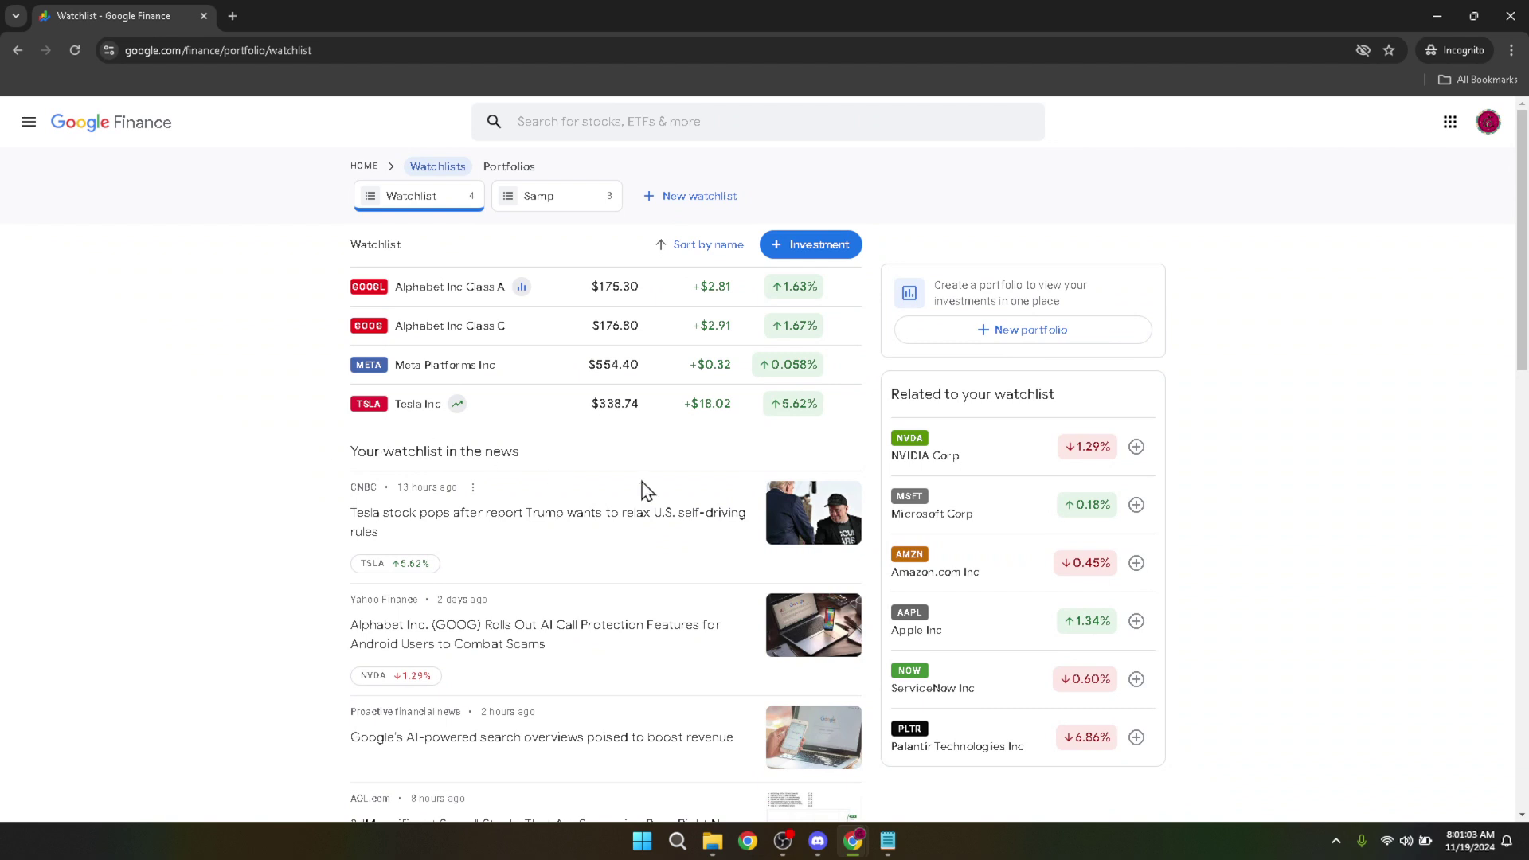
Create and save an empty portfolio named 'Test'.
{"action": "left_click", "coordinate": [1030, 333]}
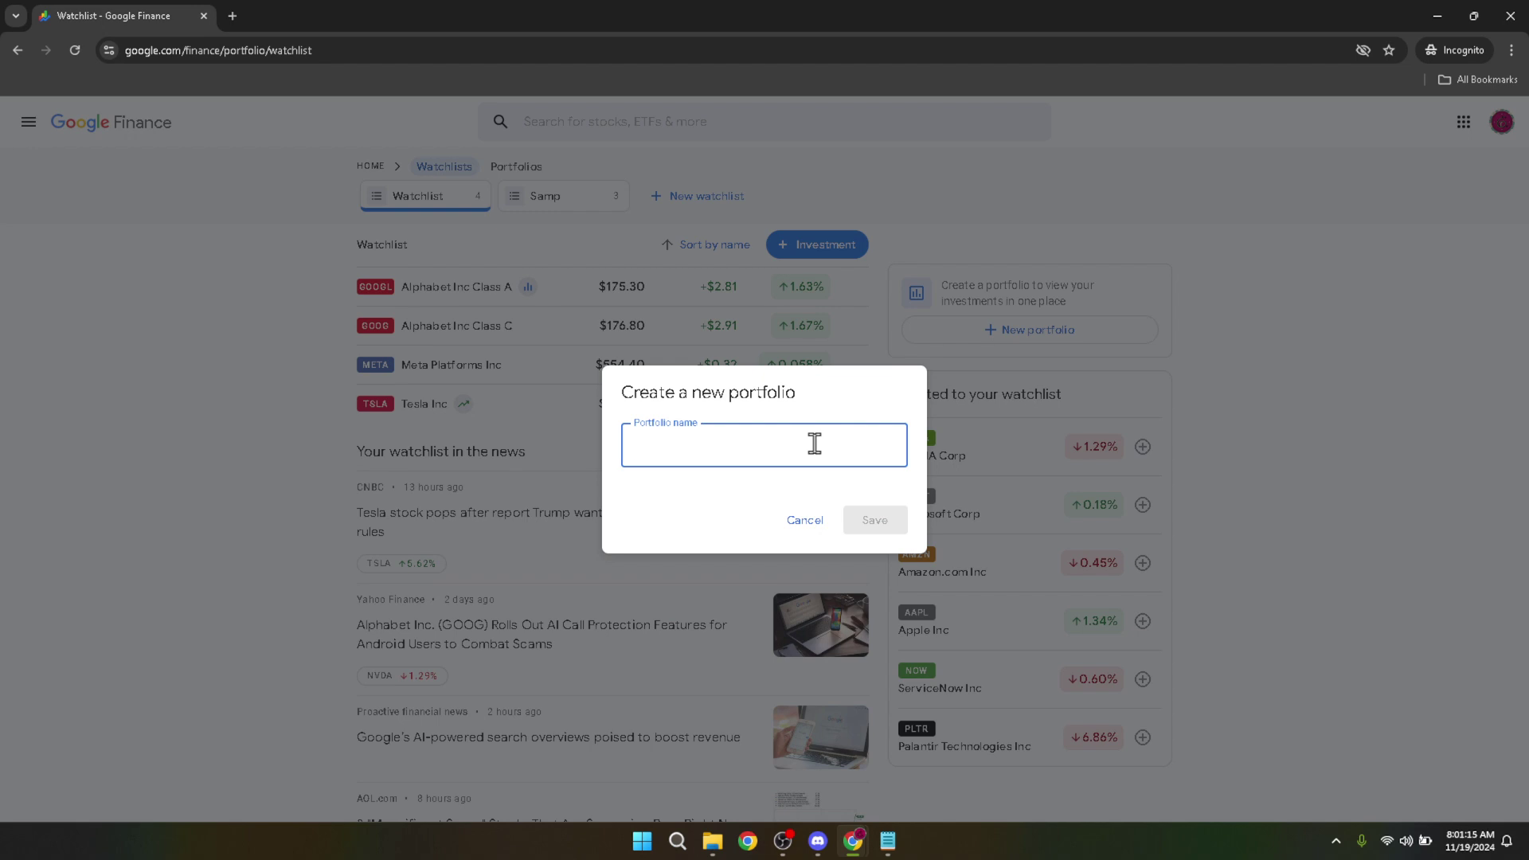
{"action": "type", "text": "Tes"}
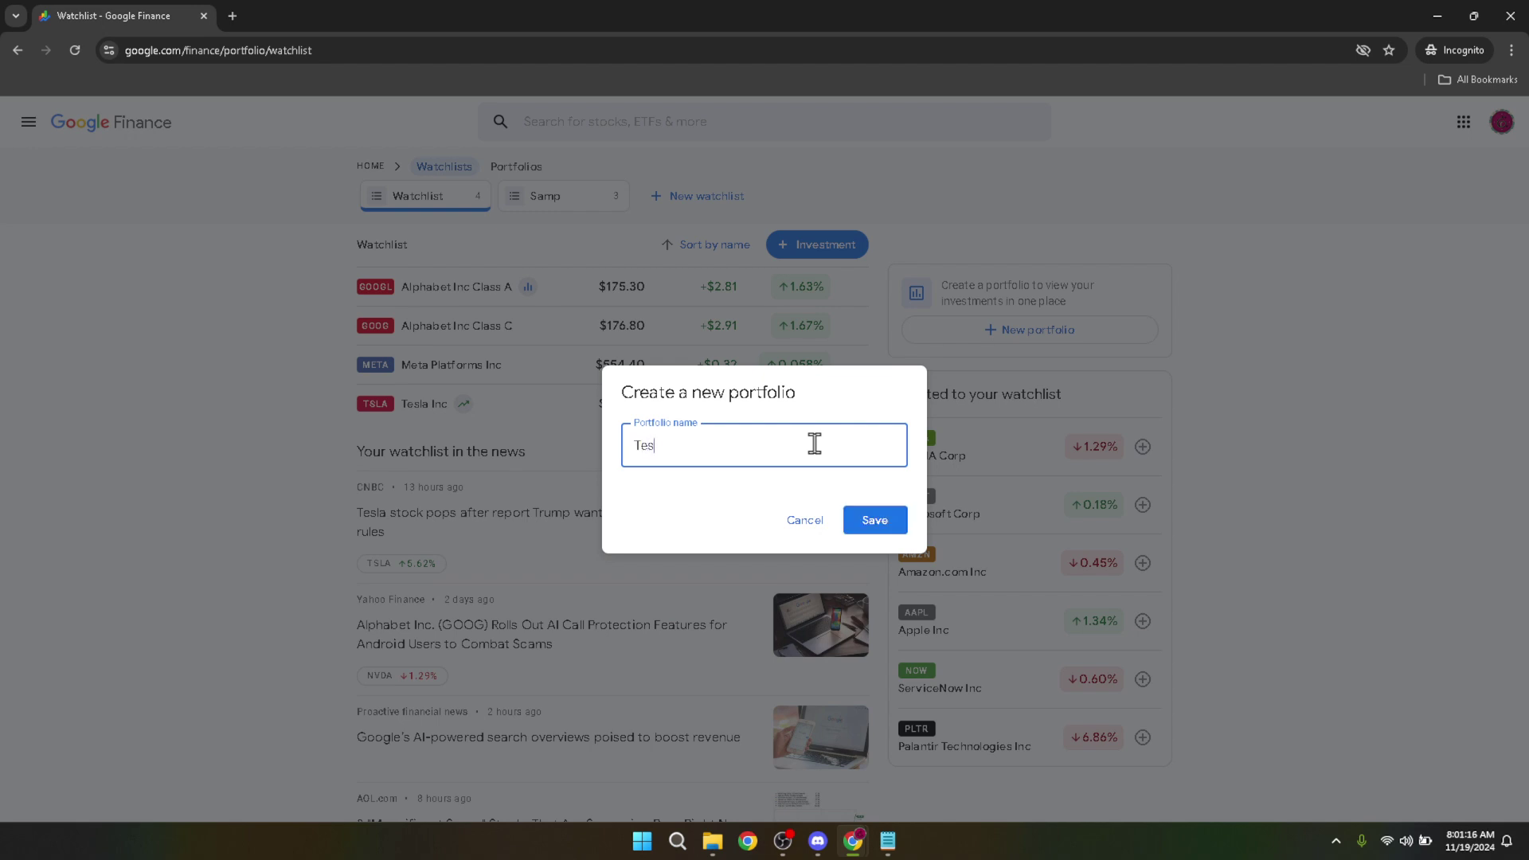
{"action": "type", "text": "t"}
{"action": "left_click", "coordinate": [880, 524]}
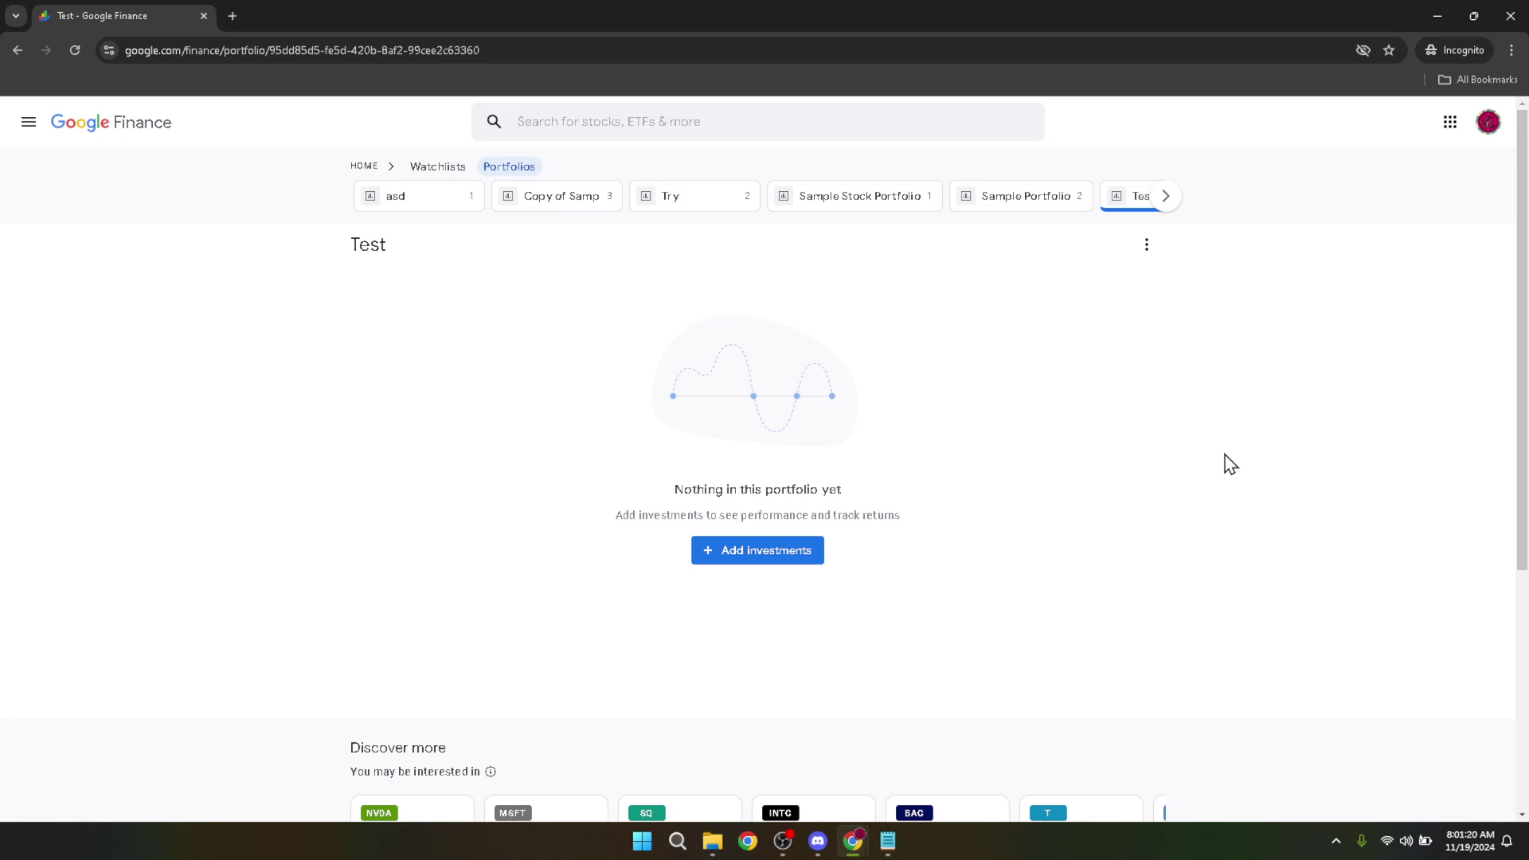
Search for 'Goog' from Add investments in Test, dismissing the suggestions explanation.
{"action": "left_click", "coordinate": [757, 553]}
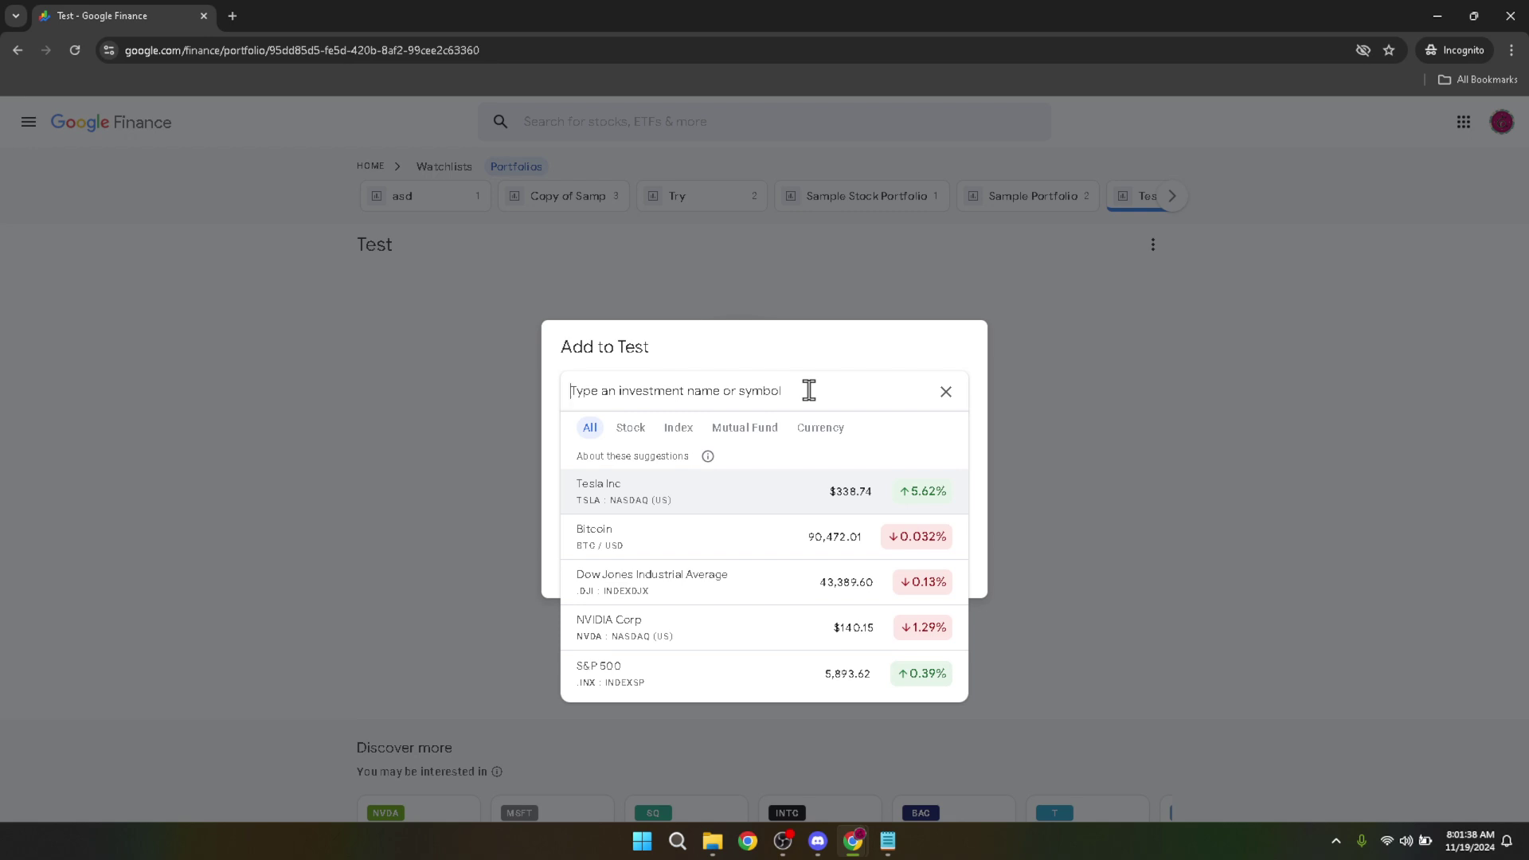
{"action": "type", "text": "G"}
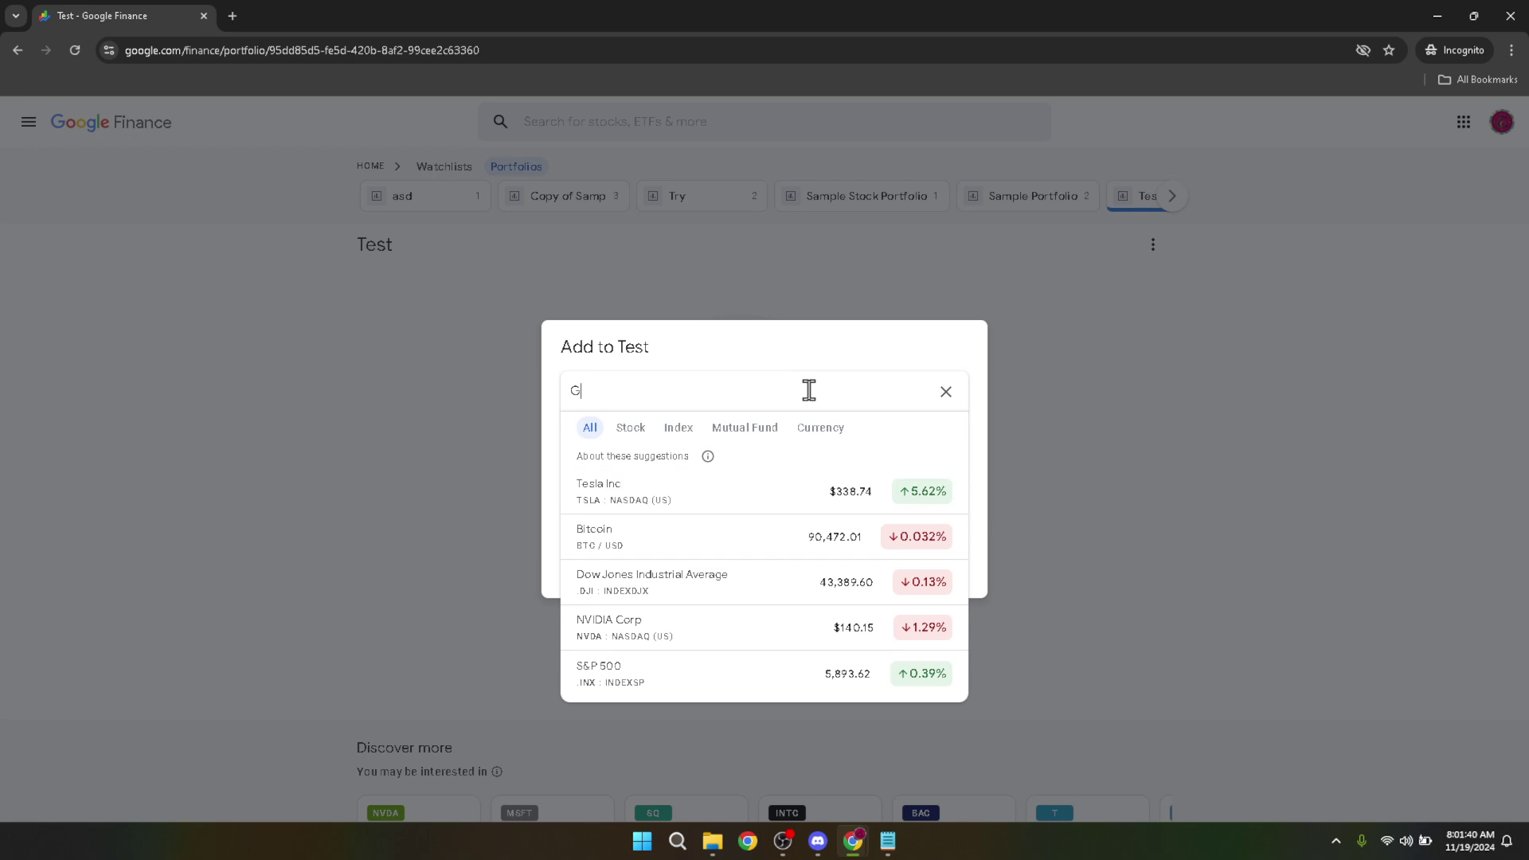
{"action": "type", "text": "oog"}
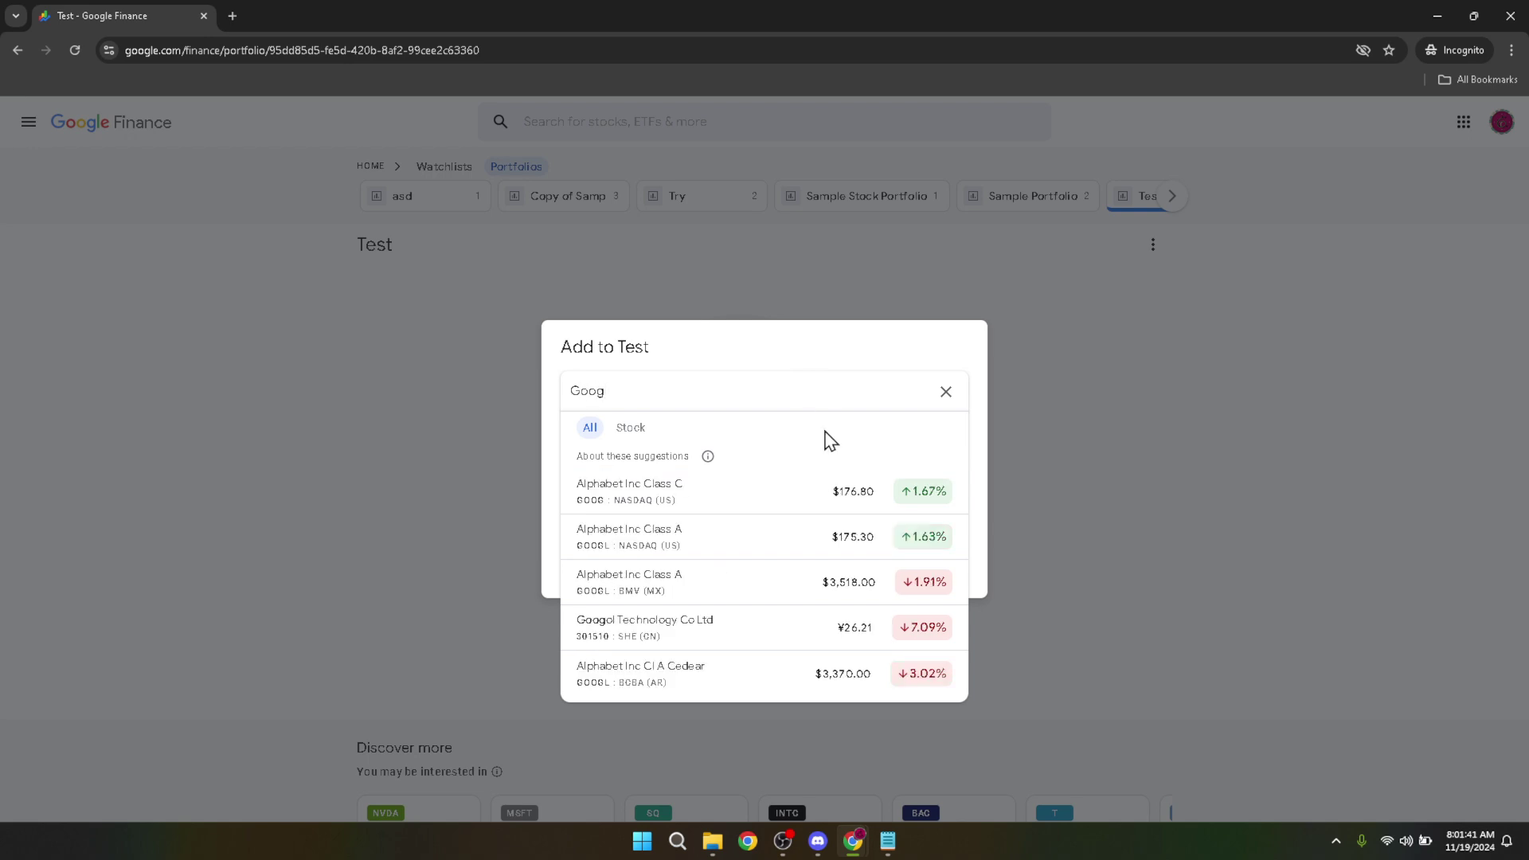
{"action": "left_click", "coordinate": [716, 477]}
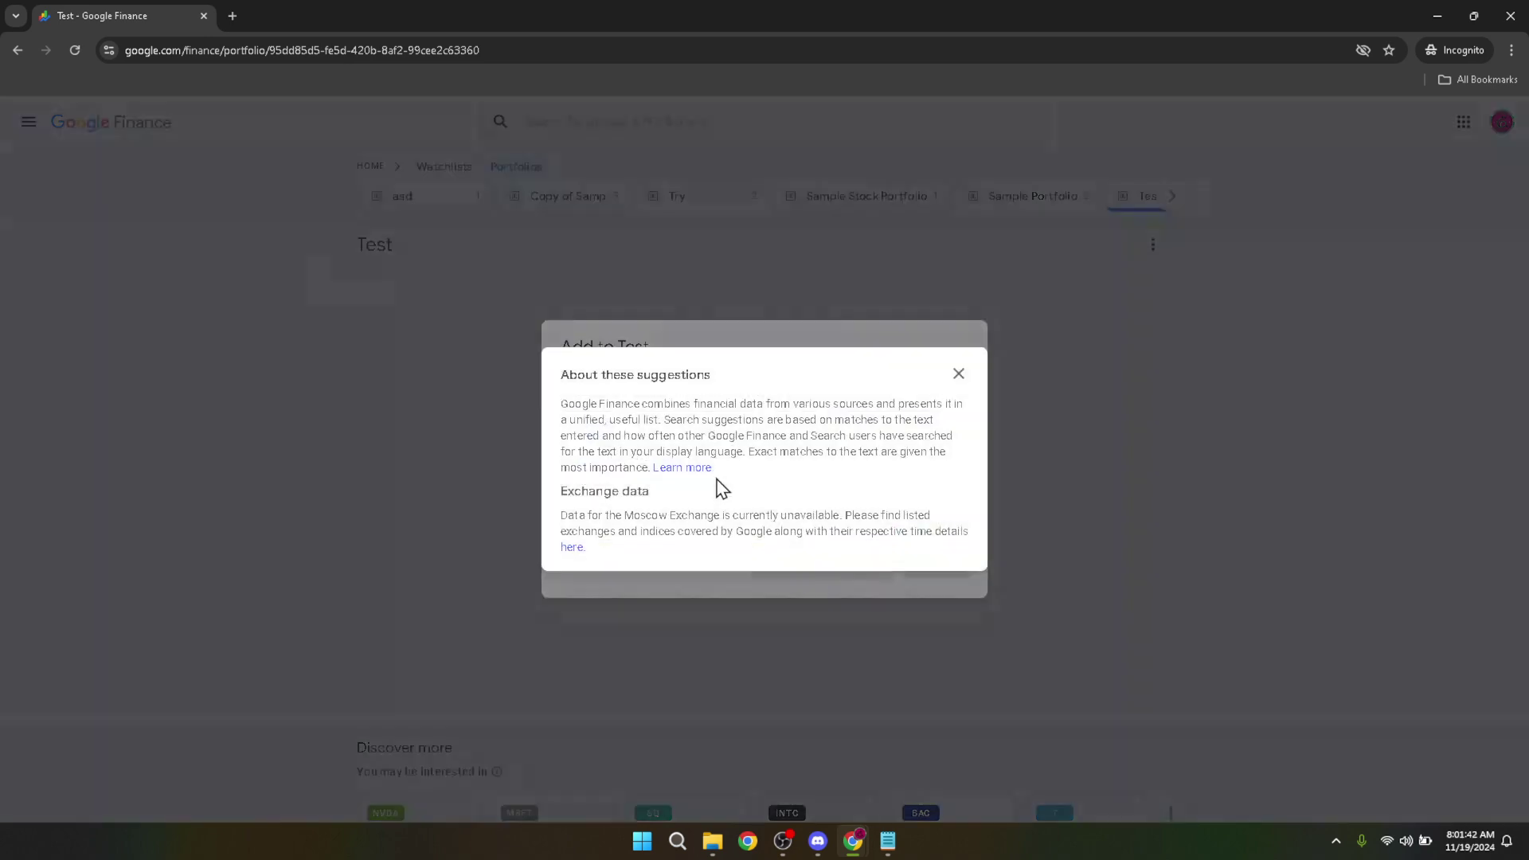
{"action": "left_click", "coordinate": [959, 372]}
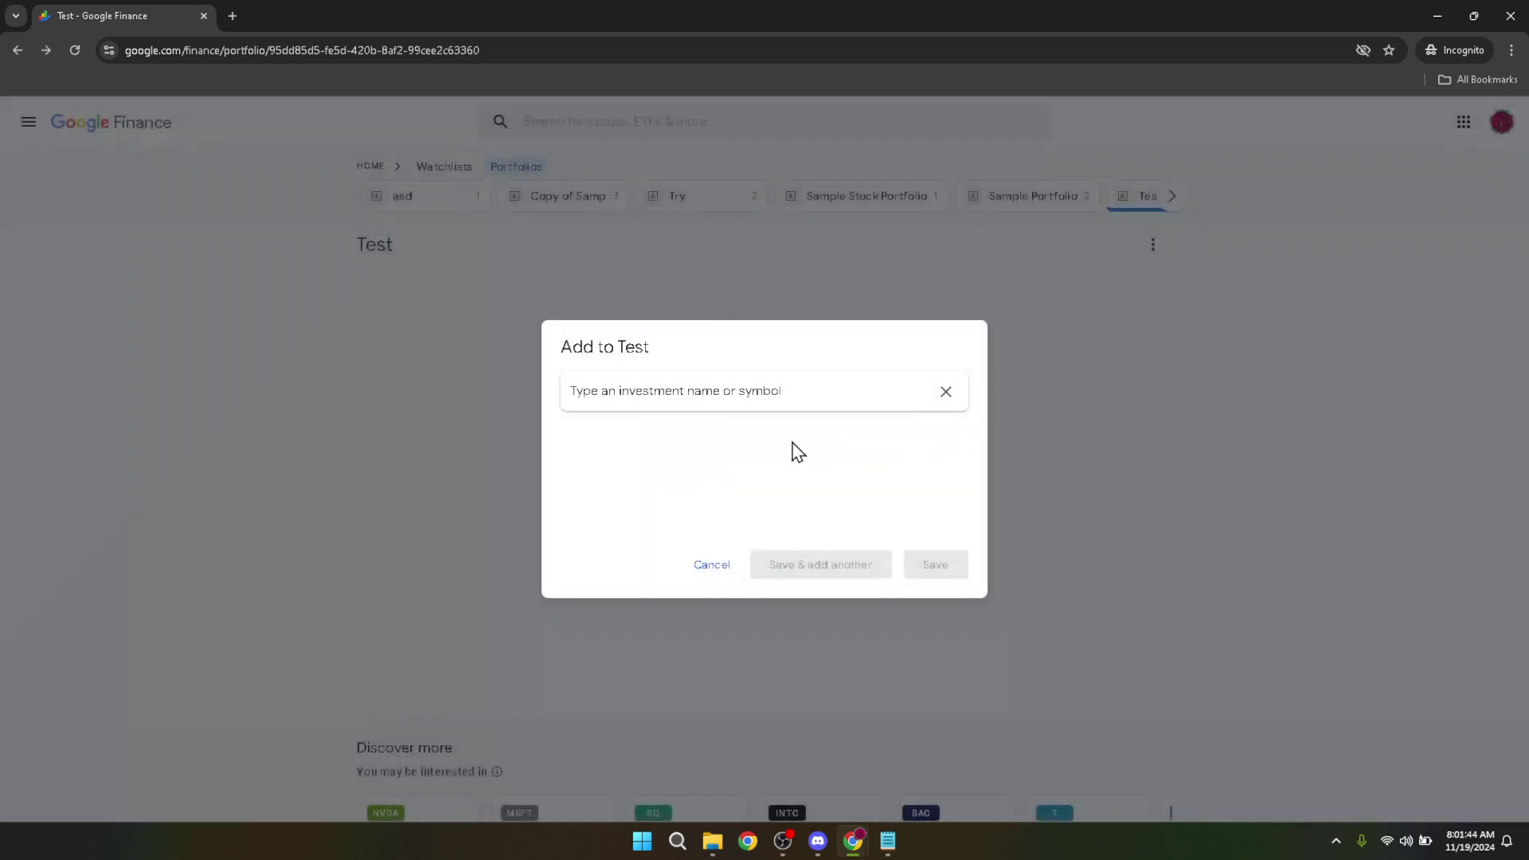
{"action": "left_click", "coordinate": [703, 391]}
{"action": "type", "text": "G"}
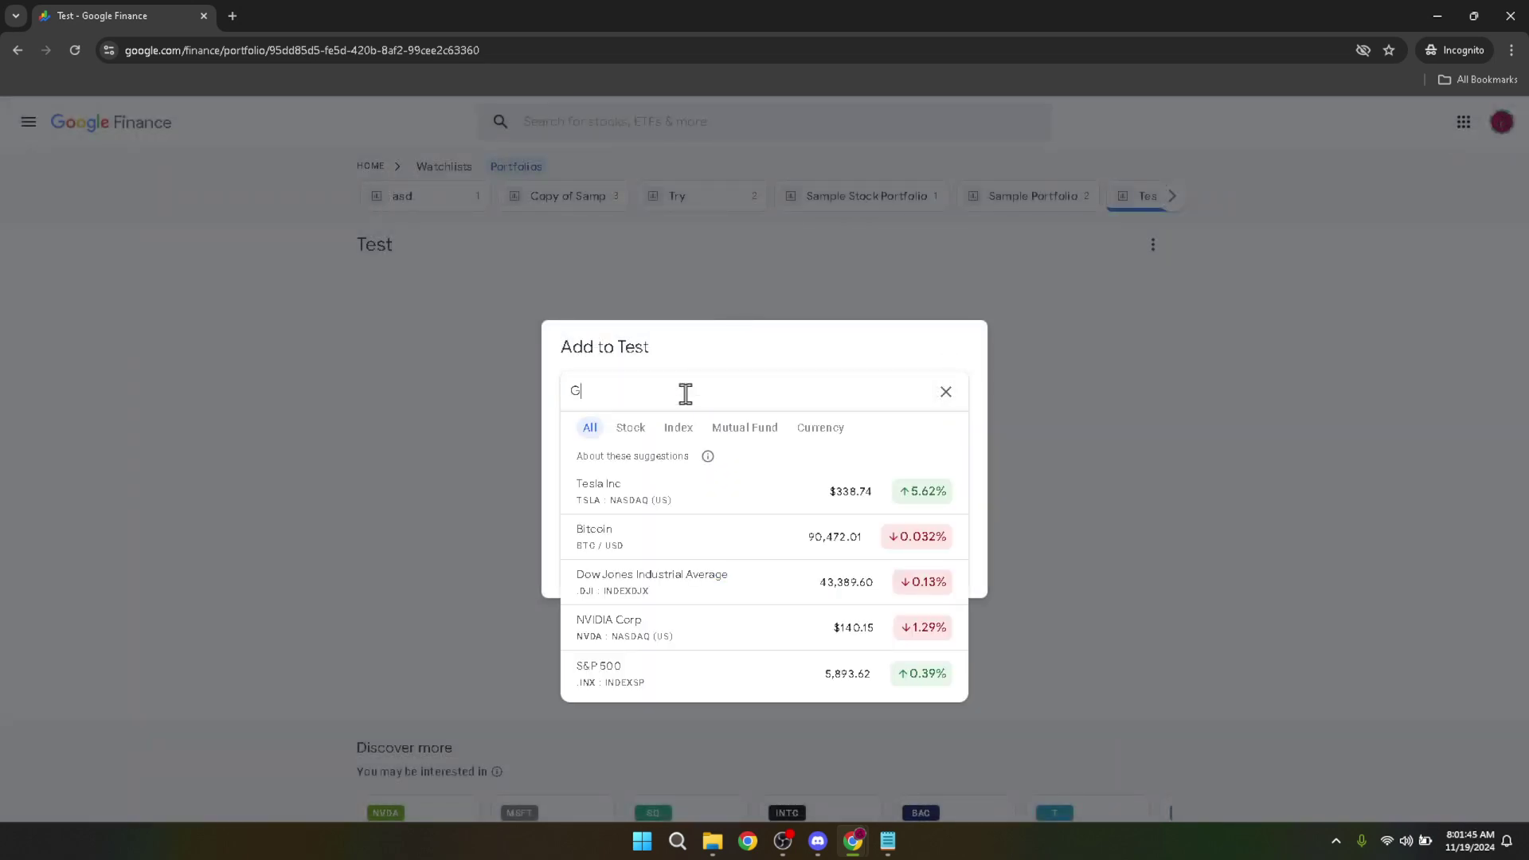
{"action": "type", "text": "oog"}
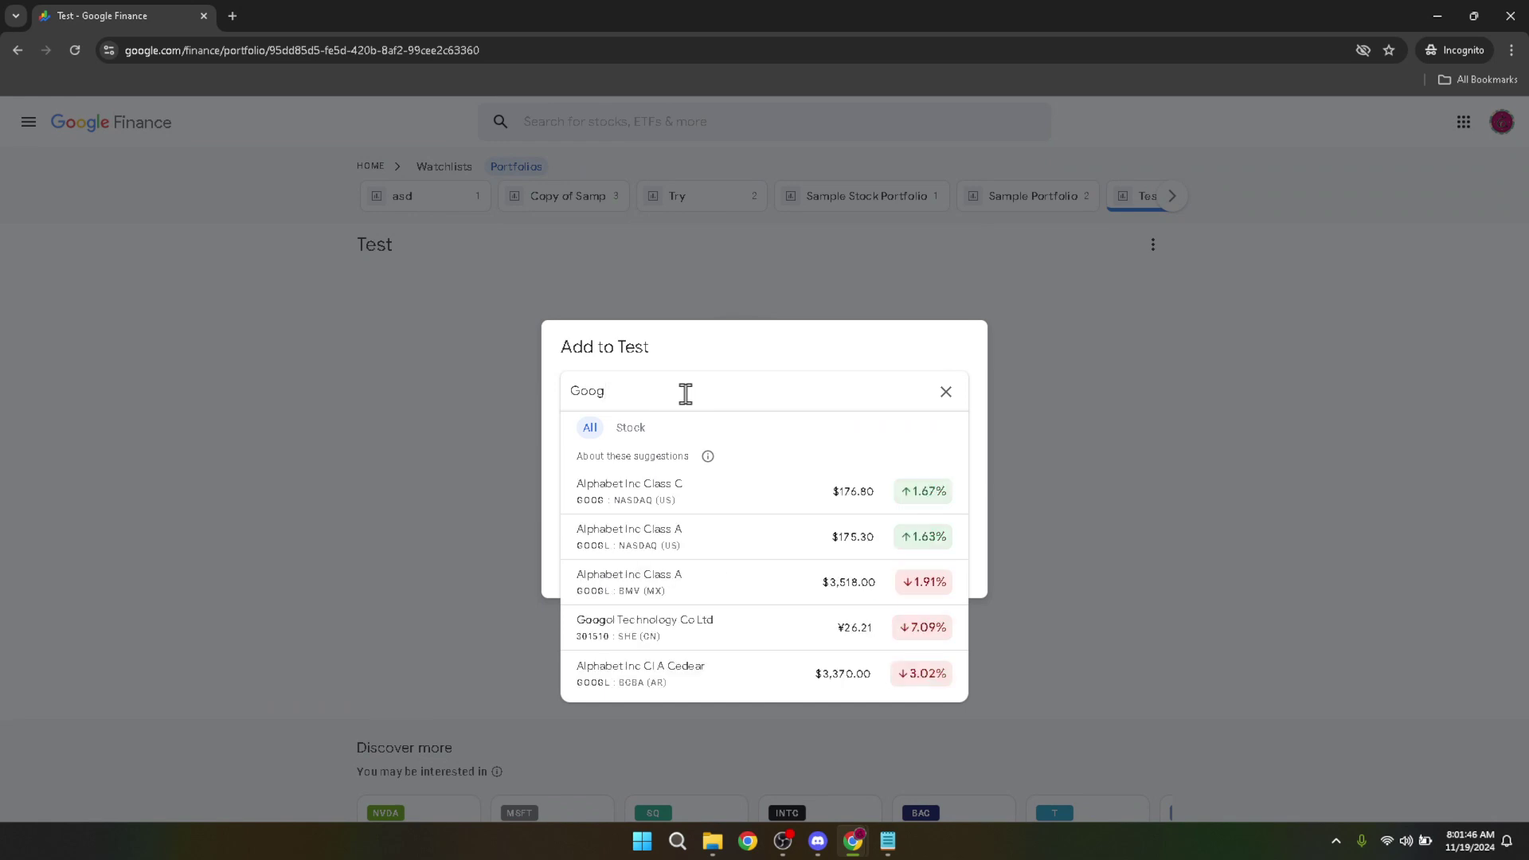
Choose Alphabet Inc Class C, set the purchase date to November 19, and save.
{"action": "left_click", "coordinate": [702, 494]}
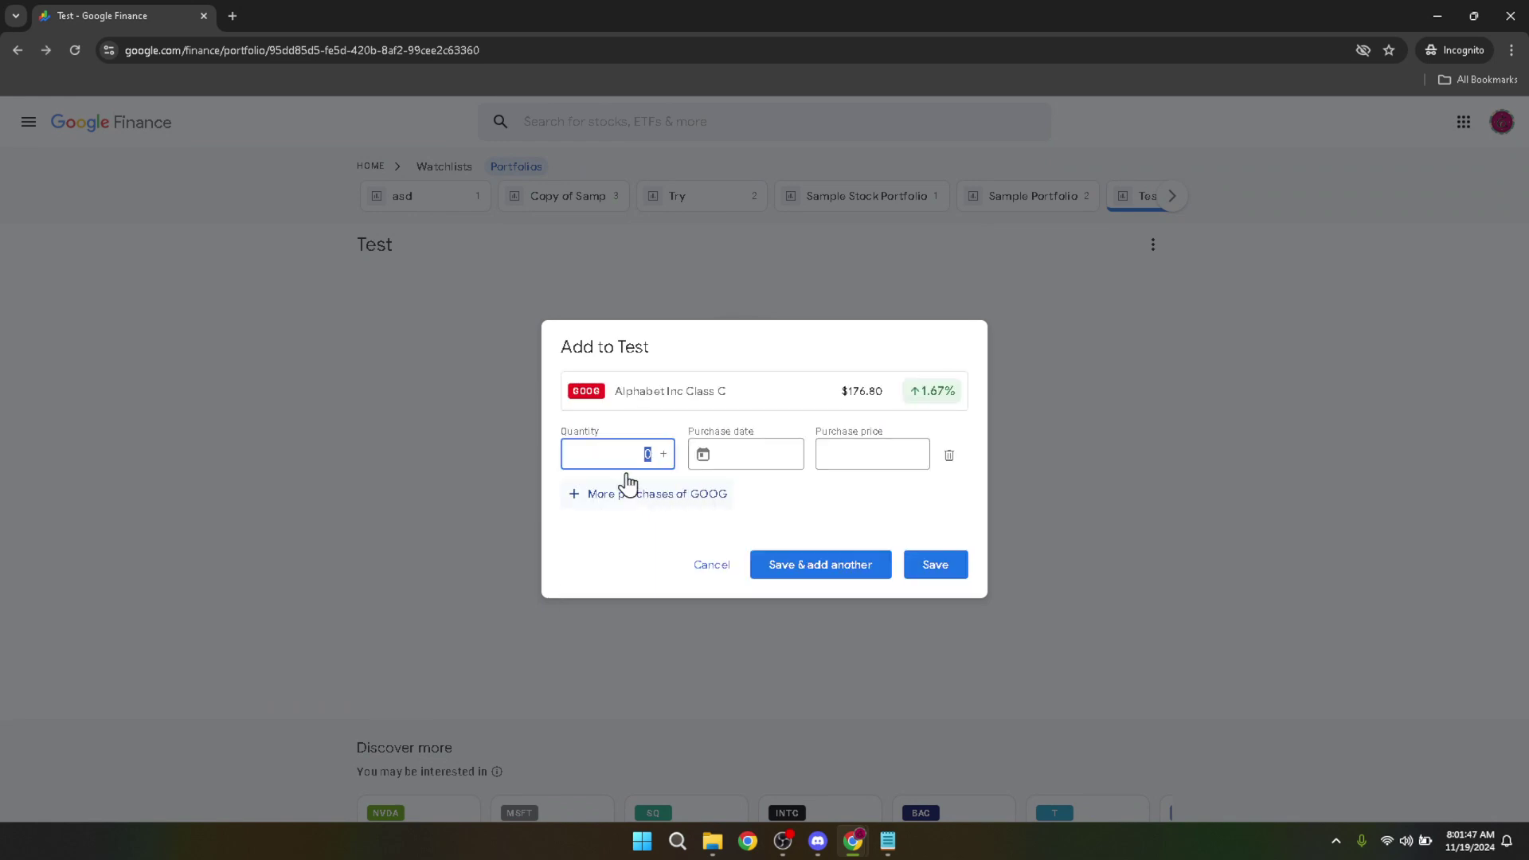
{"action": "type", "text": "1"}
{"action": "left_click", "coordinate": [765, 457]}
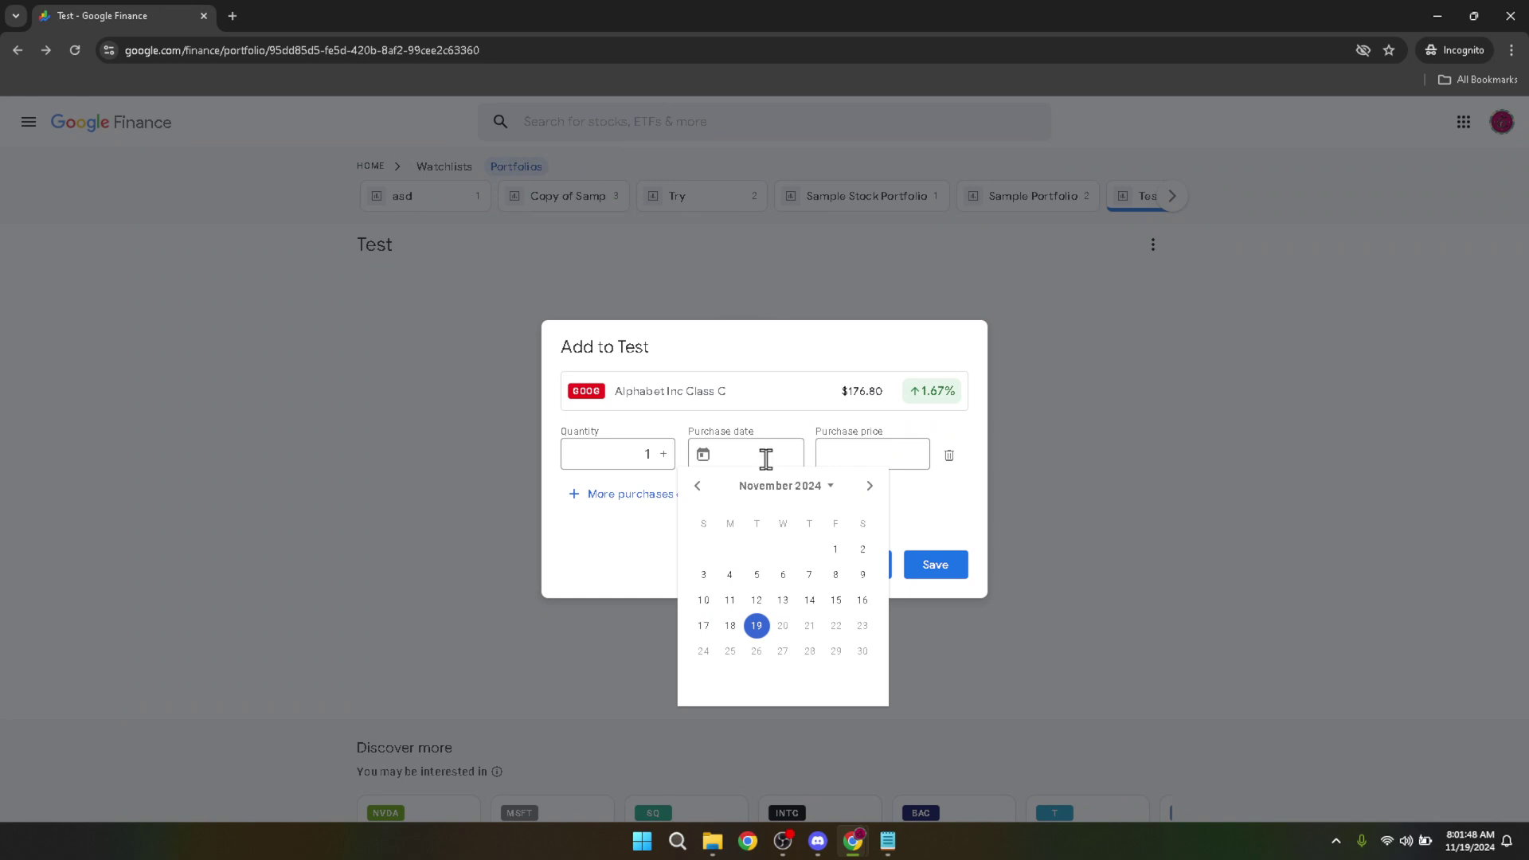
{"action": "left_click", "coordinate": [756, 622]}
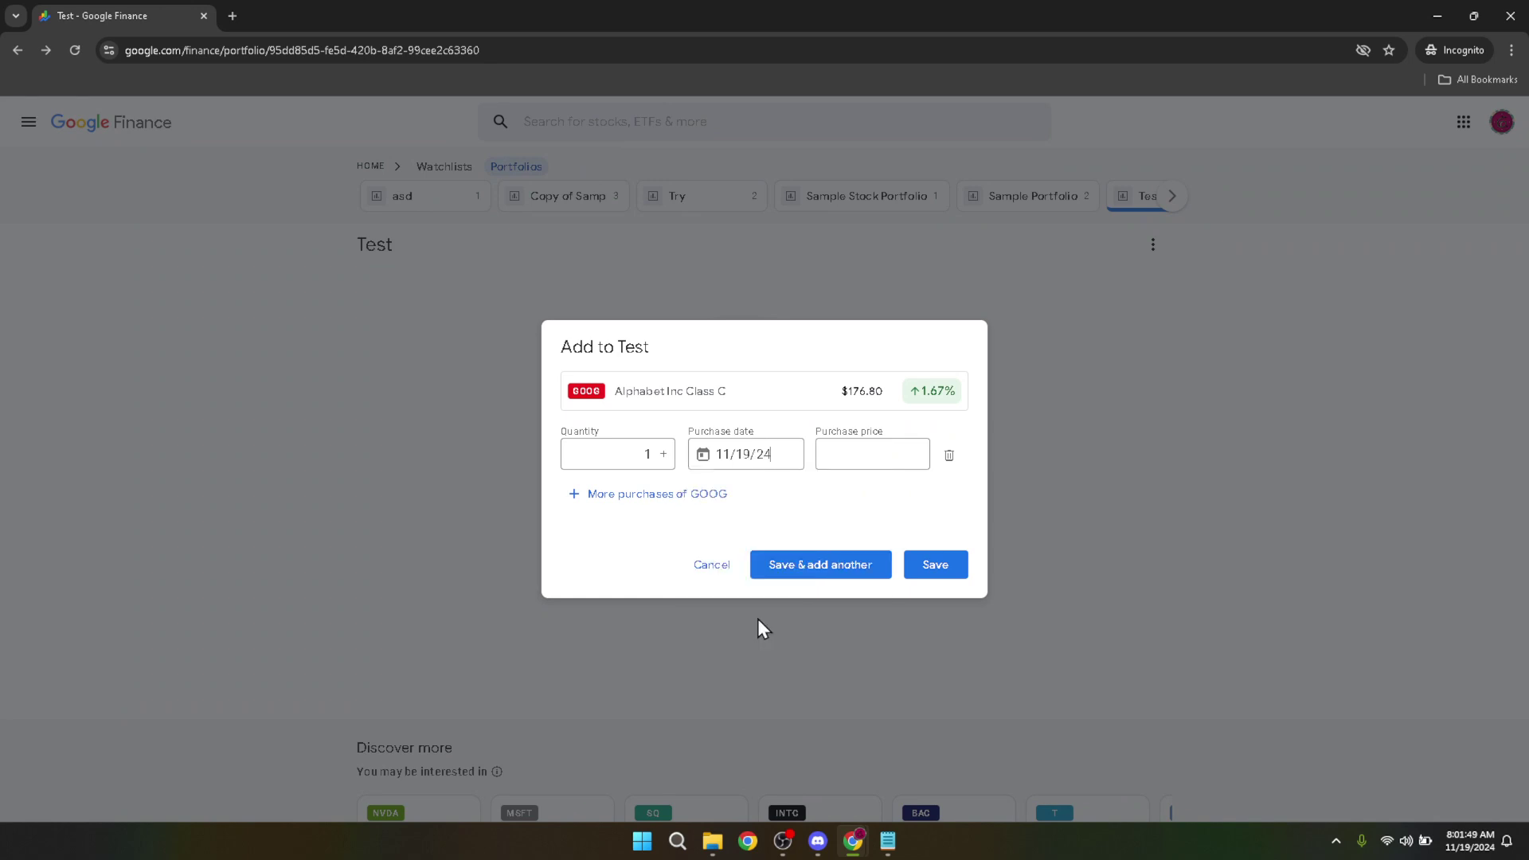
{"action": "left_click", "coordinate": [939, 587]}
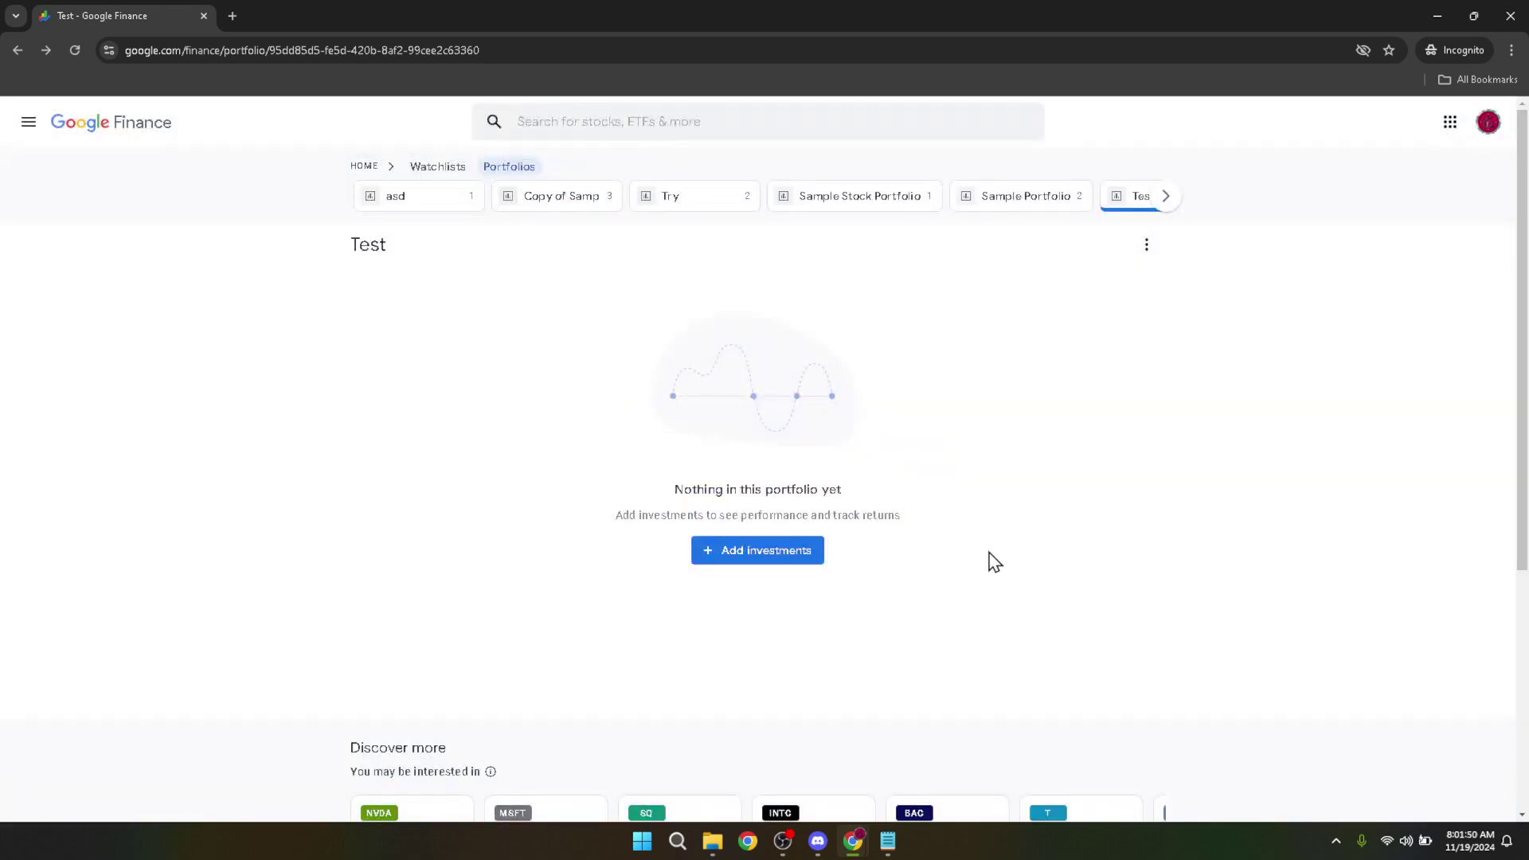